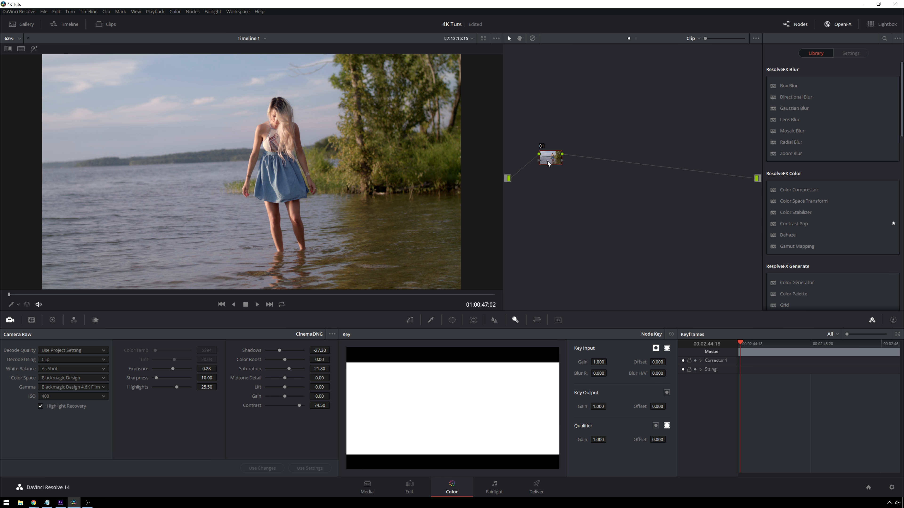
- Add a serial node after node 01 and swap its red and green, and red and blue channels in the RGB Mixer
key(alt+s)
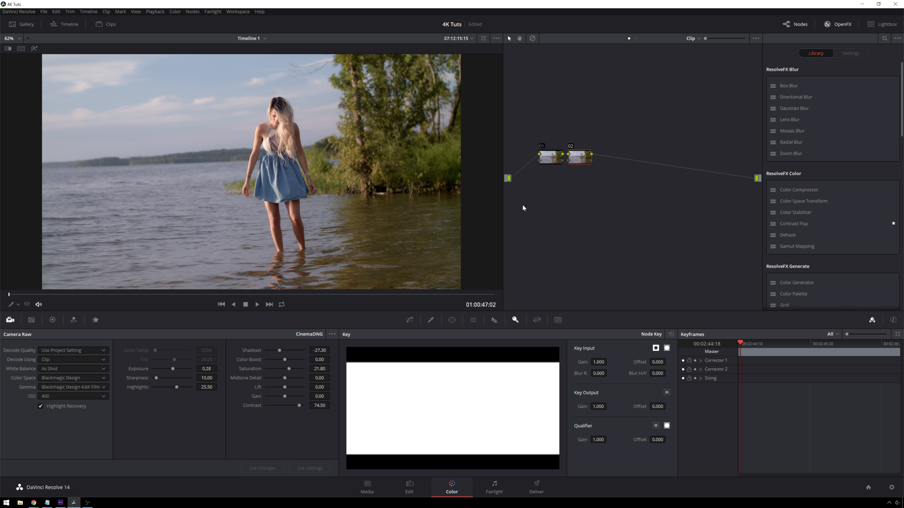
click(71, 322)
click(53, 320)
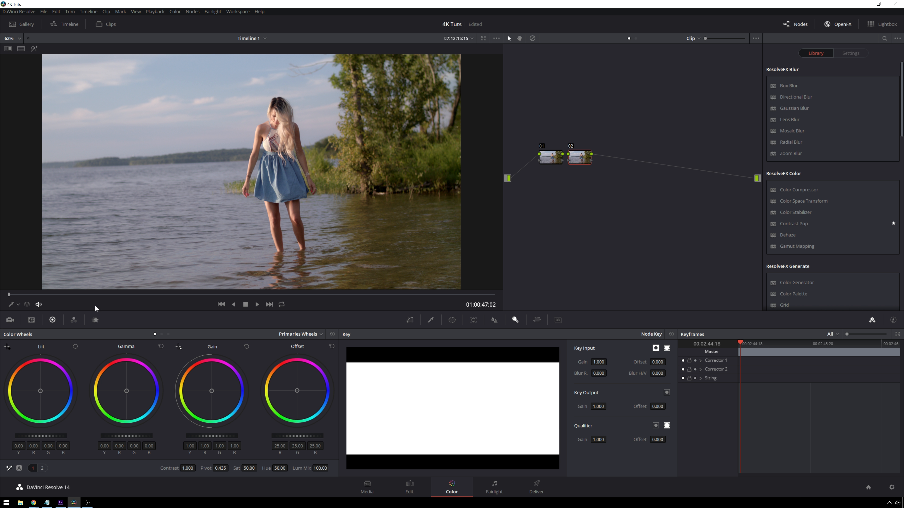
click(74, 320)
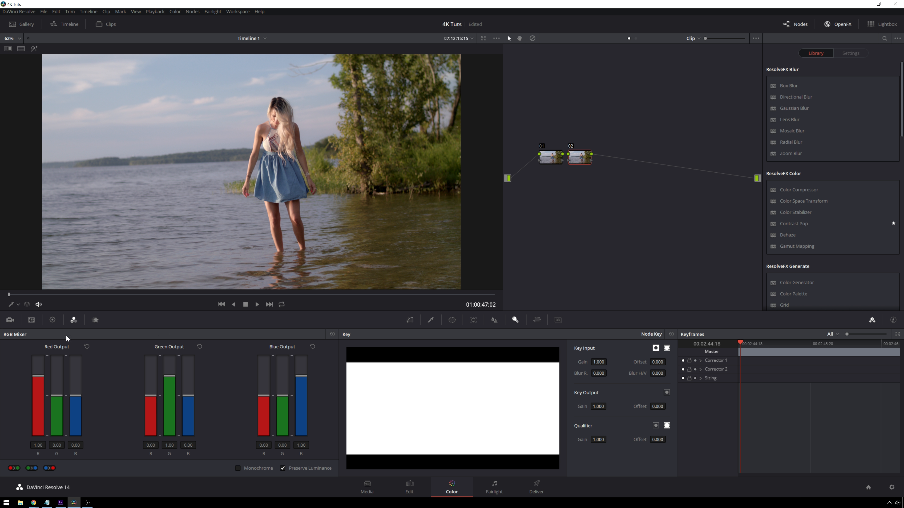
click(15, 469)
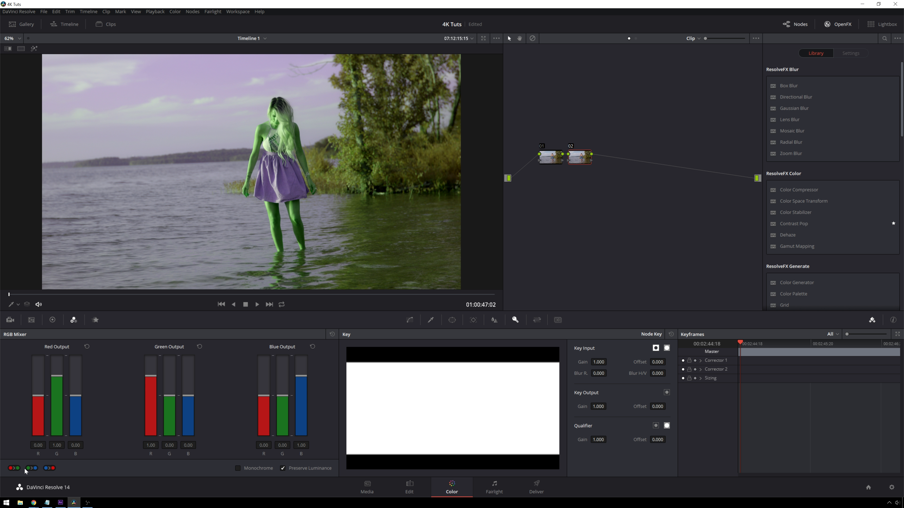
click(50, 469)
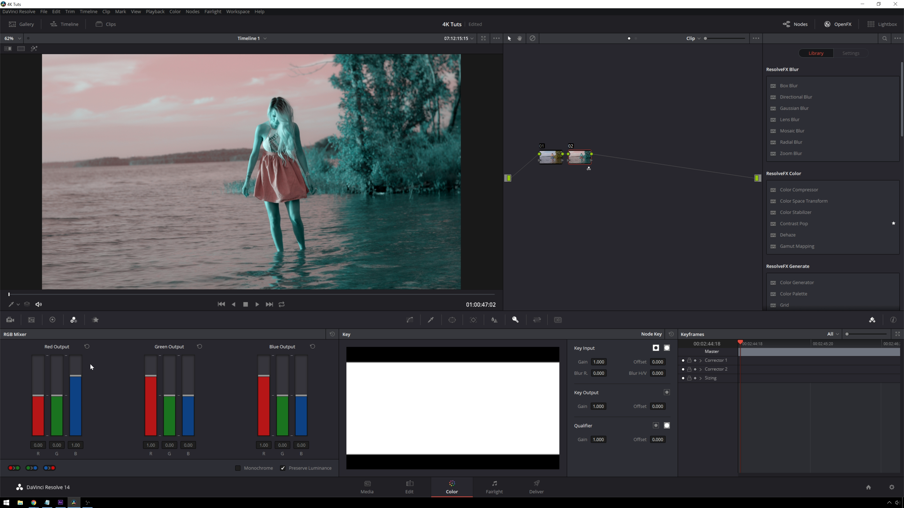
- Set node 02's hue to 100 and add a third serial node with its hue set to 45.80
click(58, 324)
drag(276, 470, 290, 468)
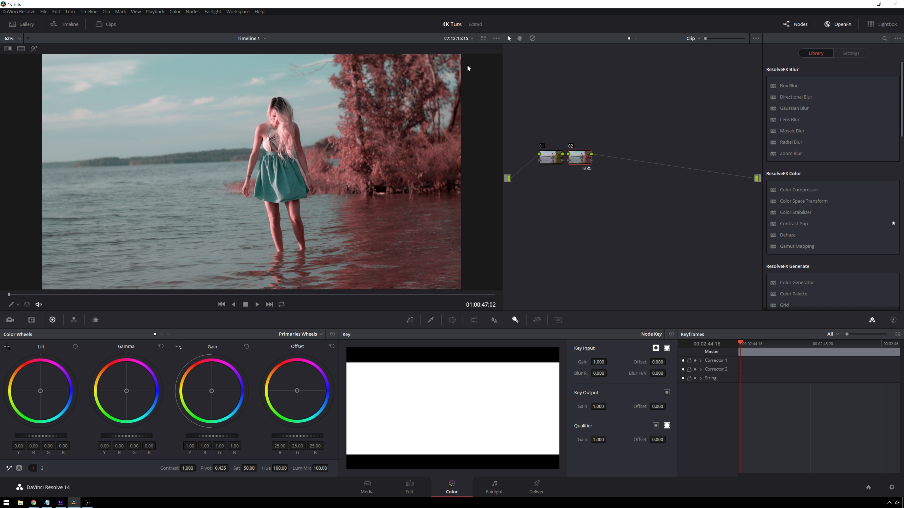
key(alt+s)
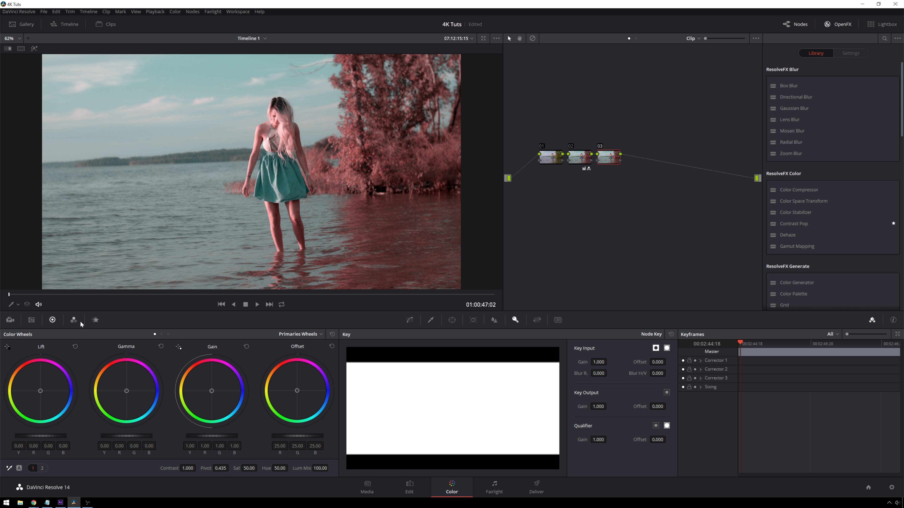
drag(273, 472, 290, 468)
- Rearrange the node graph so nodes 02 and 03 sit apart from node 01, and select node 01
drag(0, 171, 0, 146)
drag(654, 195, 548, 161)
click(608, 181)
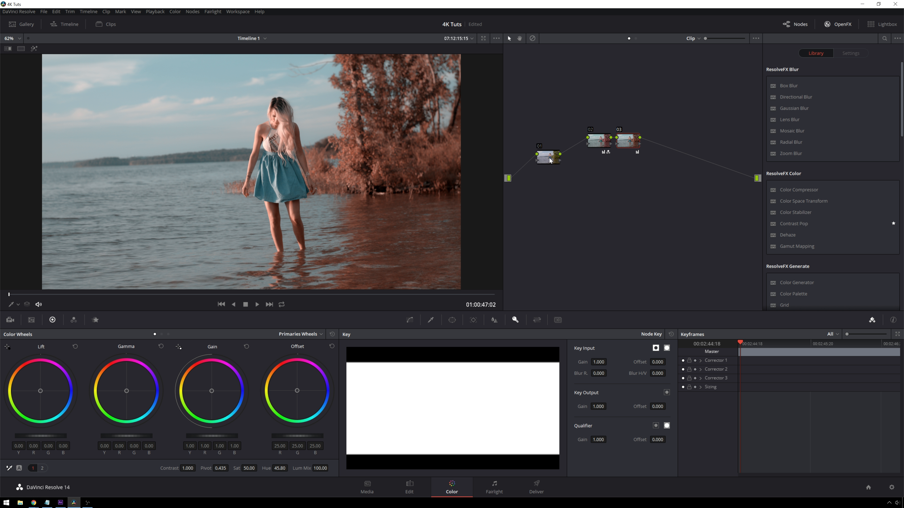
click(628, 141)
drag(549, 160, 556, 160)
- Bend node 01's Hue Vs Hue curve by raising the yellow-green control point to a hue rotation of about 177.67
click(411, 320)
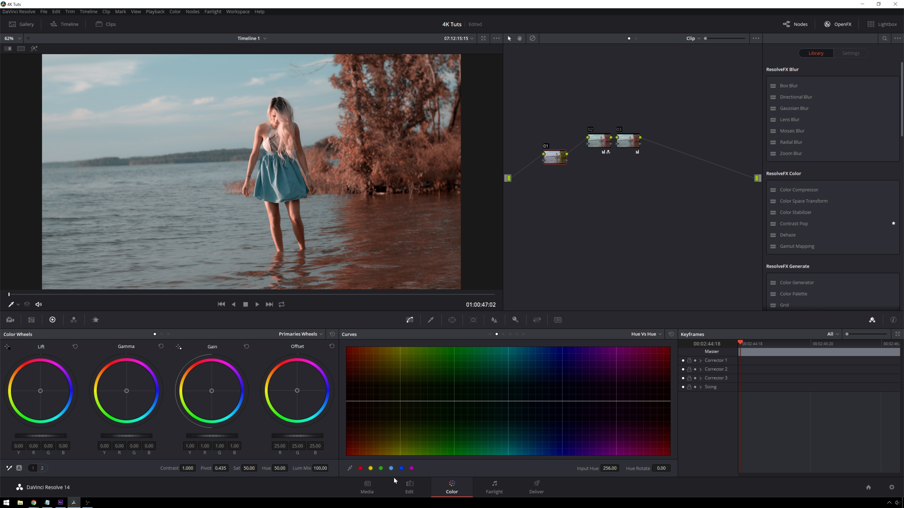
click(361, 469)
drag(400, 400, 427, 347)
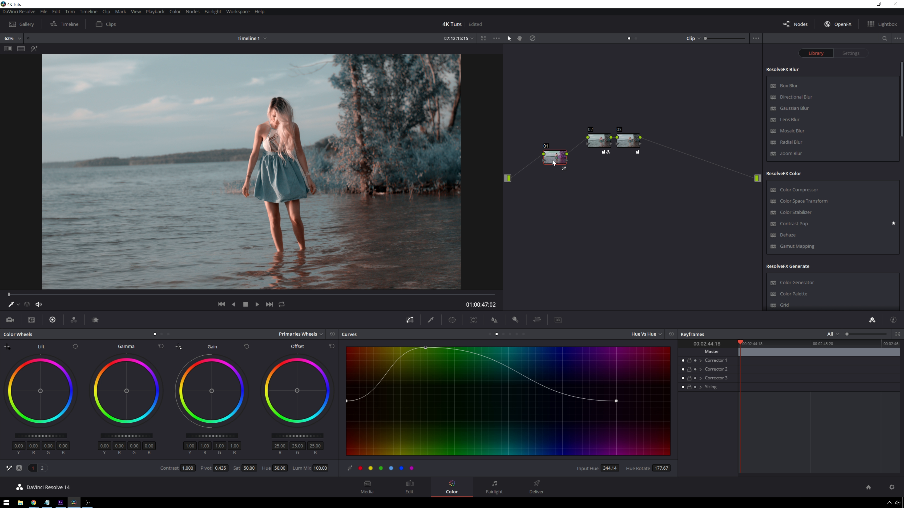
- Insert a serial node before node 01 and add a parallel layer node under node 03 through a Layer Mixer
key(shift+s)
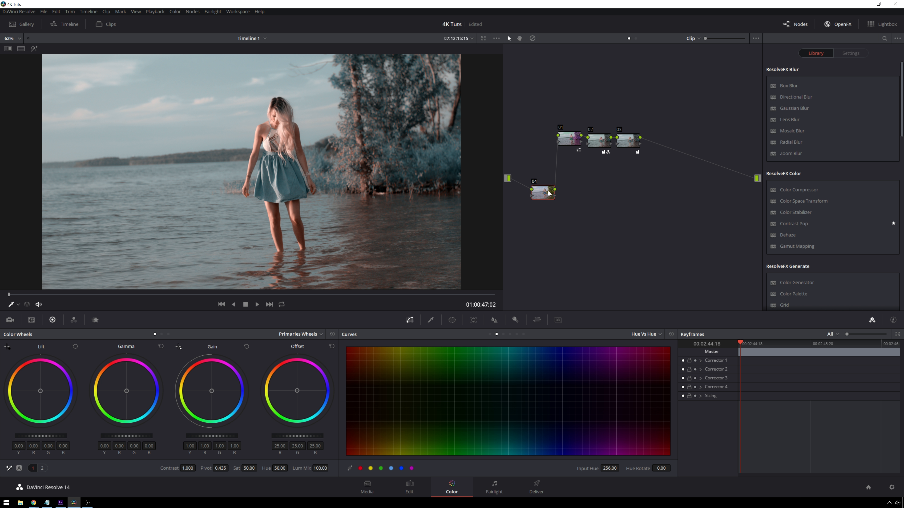
drag(548, 193, 552, 181)
click(633, 138)
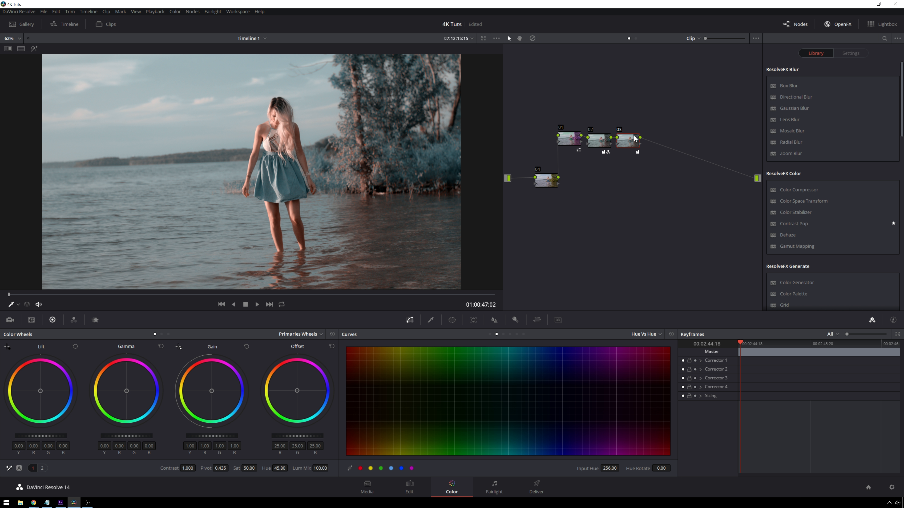
key(alt+l)
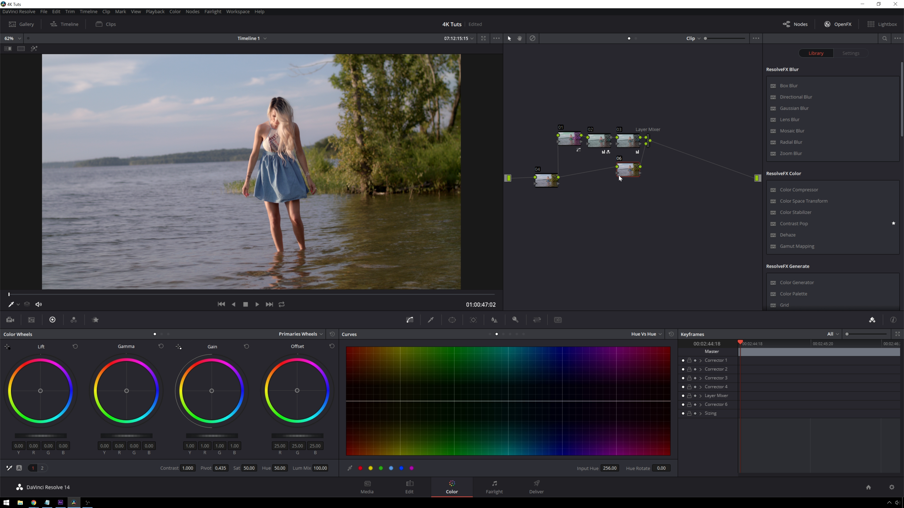
- Isolate the woman's skin tones on the new layer node with the HSL qualifier and set the matte blur radius to 27.4
key(shift+h)
click(431, 319)
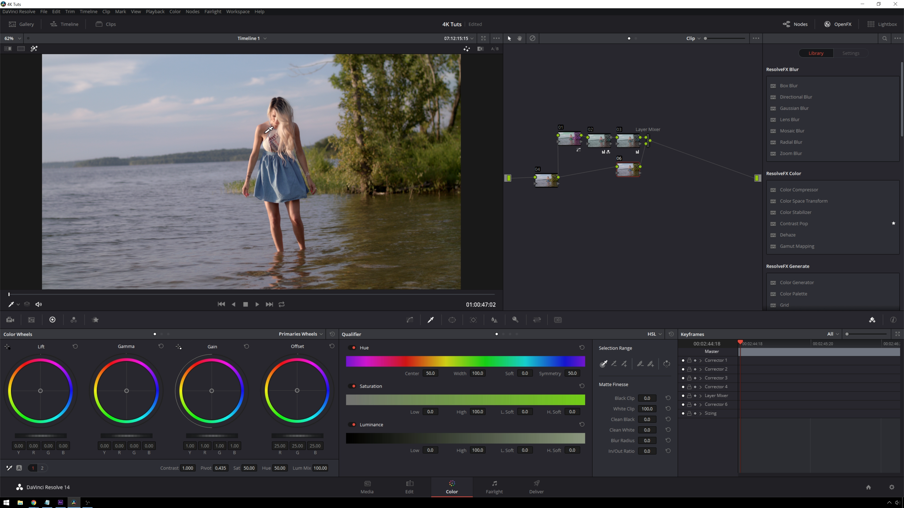
drag(269, 130, 272, 141)
drag(624, 442, 646, 433)
key(shift+h)
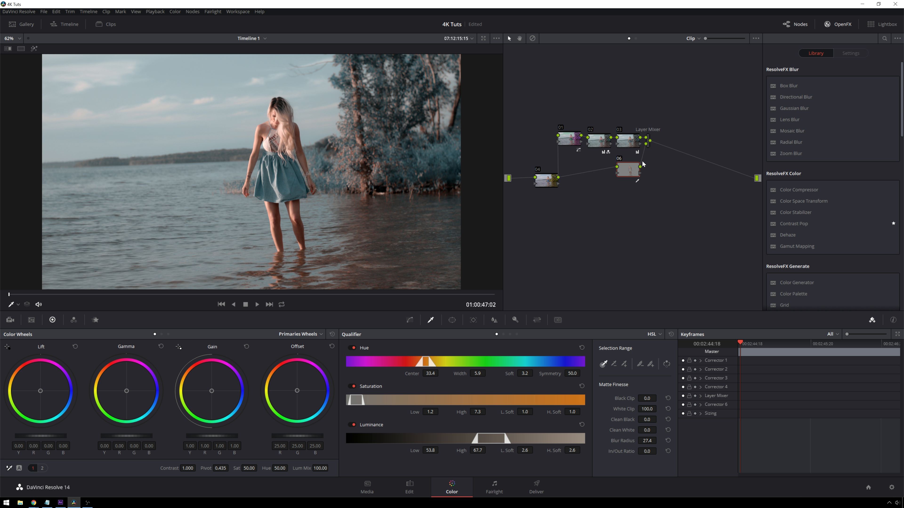
- Add another layer node, key the green foliage with the HSL qualifier, and raise the matte's blur radius
key(alt+l)
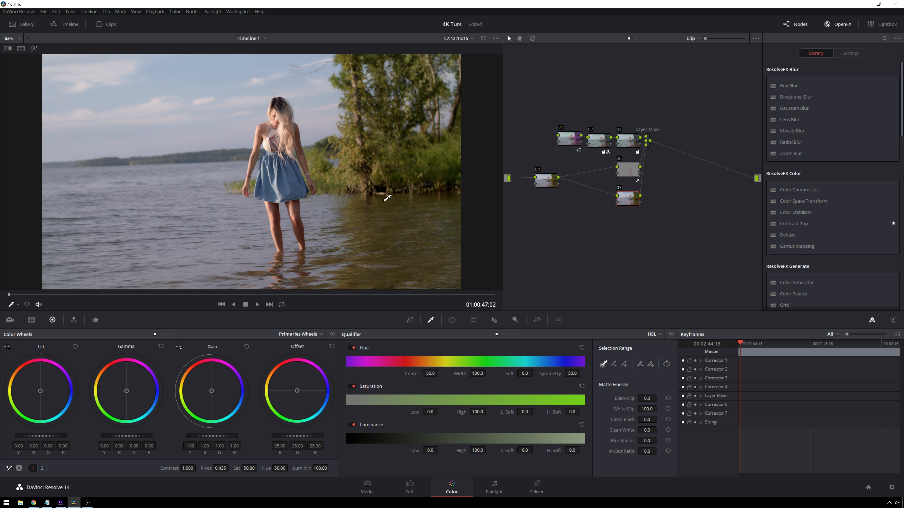
click(429, 163)
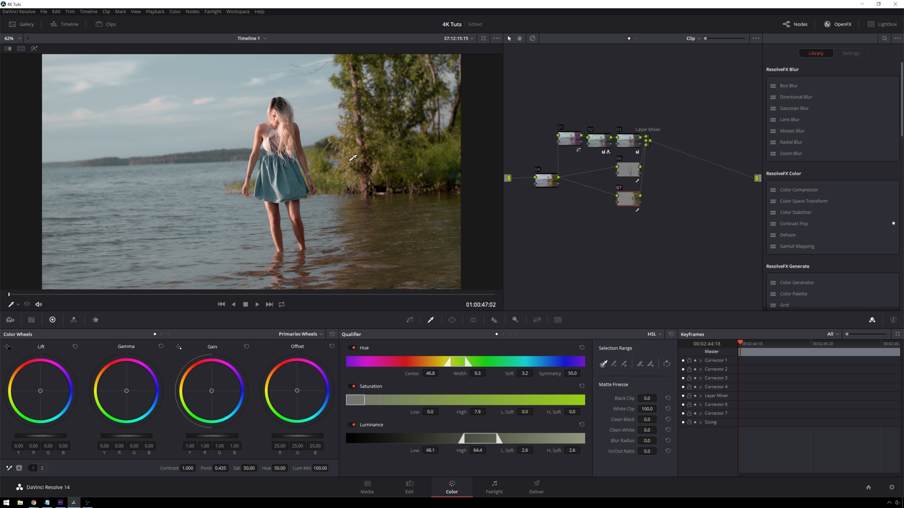
key(shift+h)
key(shift+h)
drag(636, 441, 658, 441)
- Set the foliage layer node's key output gain to 0.612 and compare the grade with the original image
click(515, 320)
drag(599, 407, 609, 407)
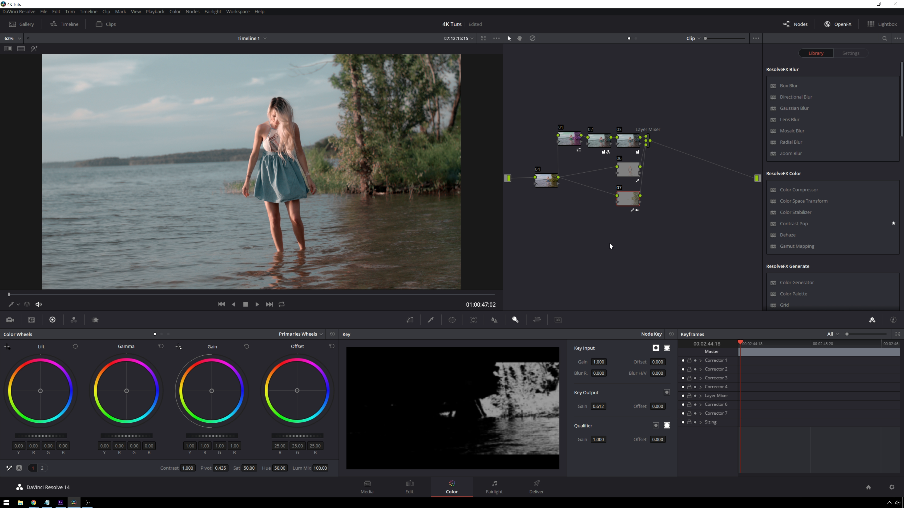
key(shift+d)
key(shift+d)
- Examine the woman's skin up close along with the skin node's key, advancing the clip to 01:00:48:01
drag(557, 184, 551, 186)
scroll(452, 113, up, 4)
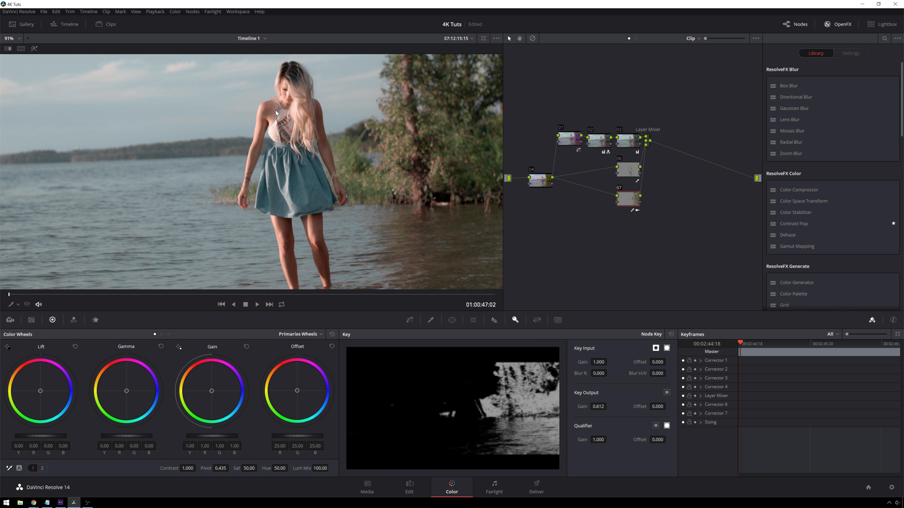
click(628, 168)
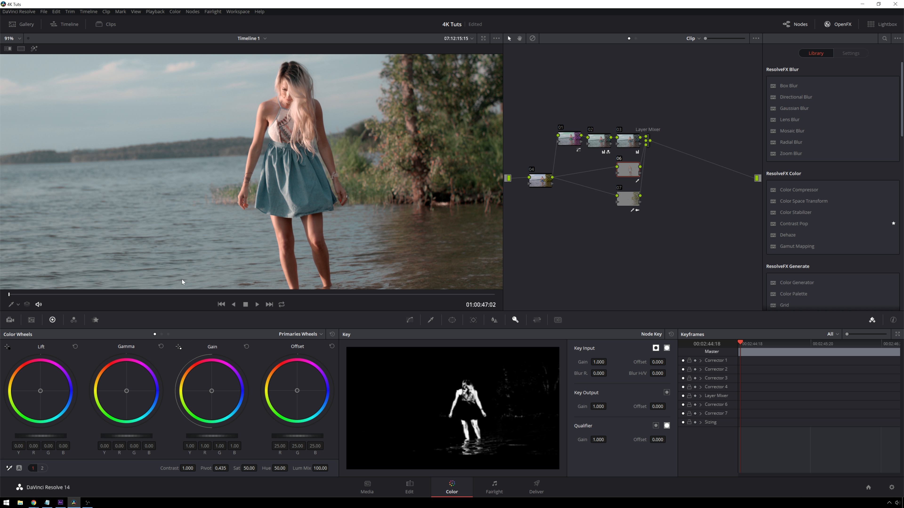
drag(101, 294, 202, 295)
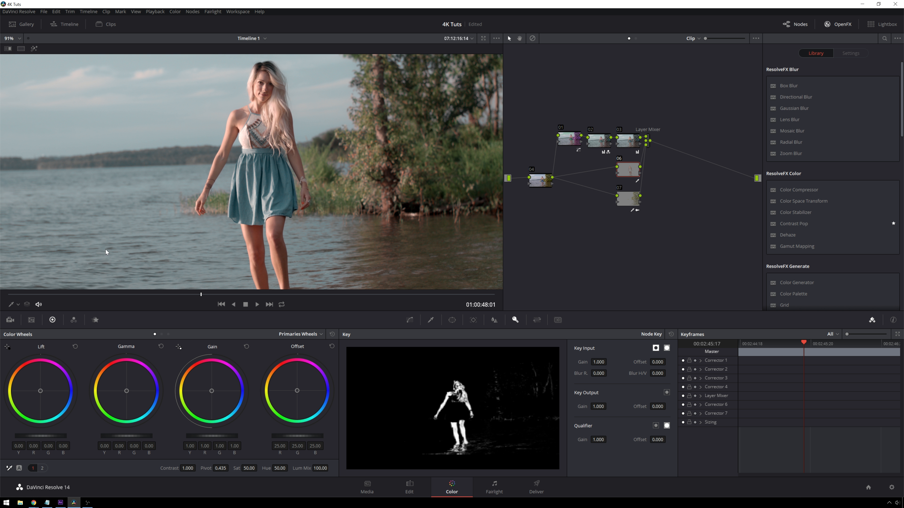
- Switch to Chrome and view the paused A.P. Bio classroom shot full screen as a color reference, and return to DaVinci Resolve
click(33, 503)
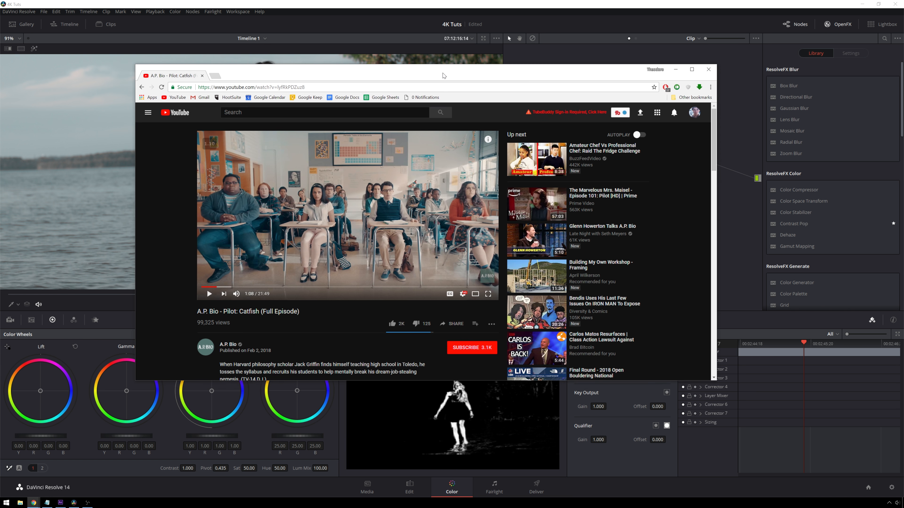
double_click(399, 200)
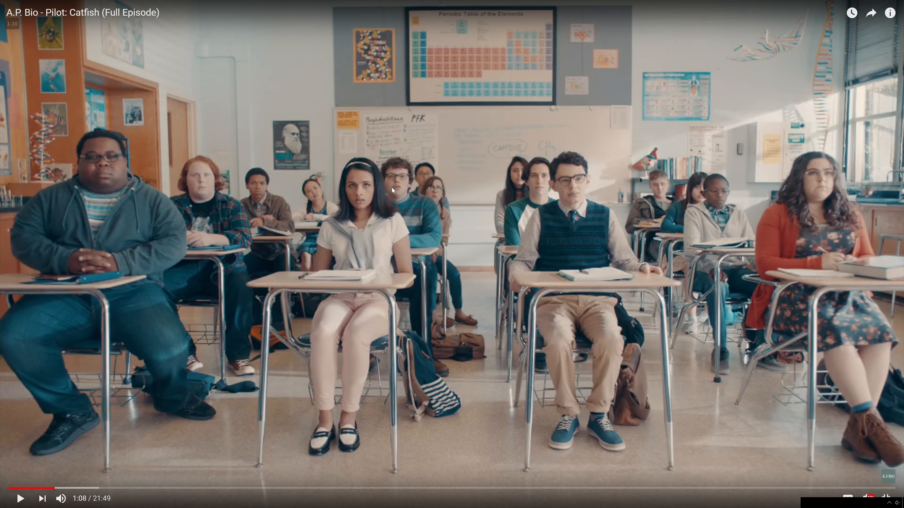
key(Escape)
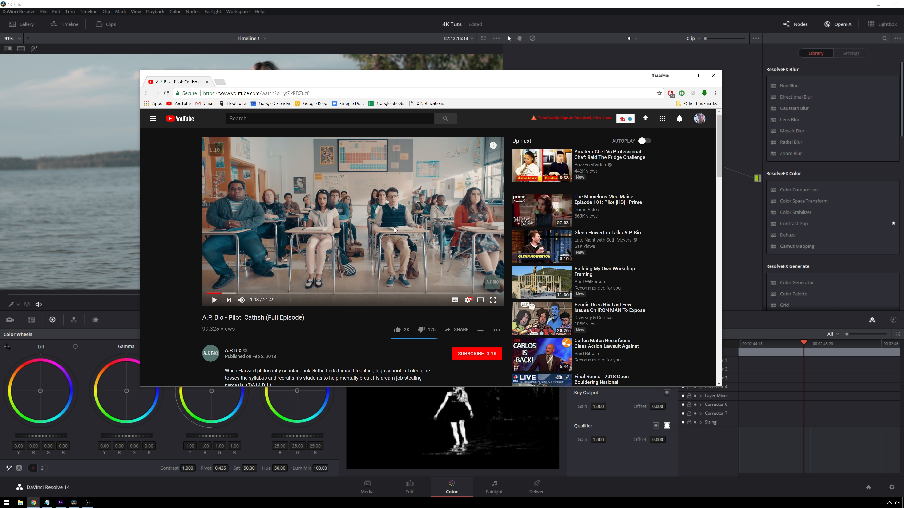
drag(487, 75, 0, 160)
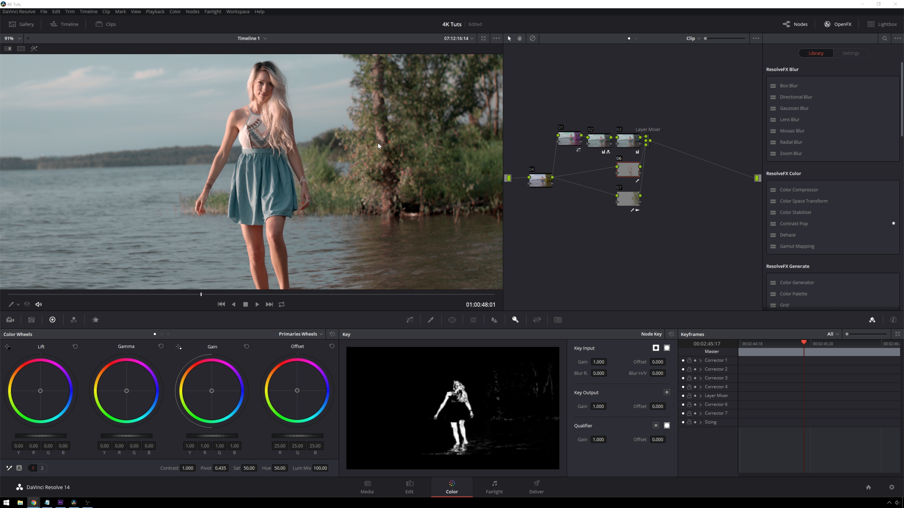
- Disable the skin and foliage layer nodes to see the grade without them
scroll(383, 177, down, 4)
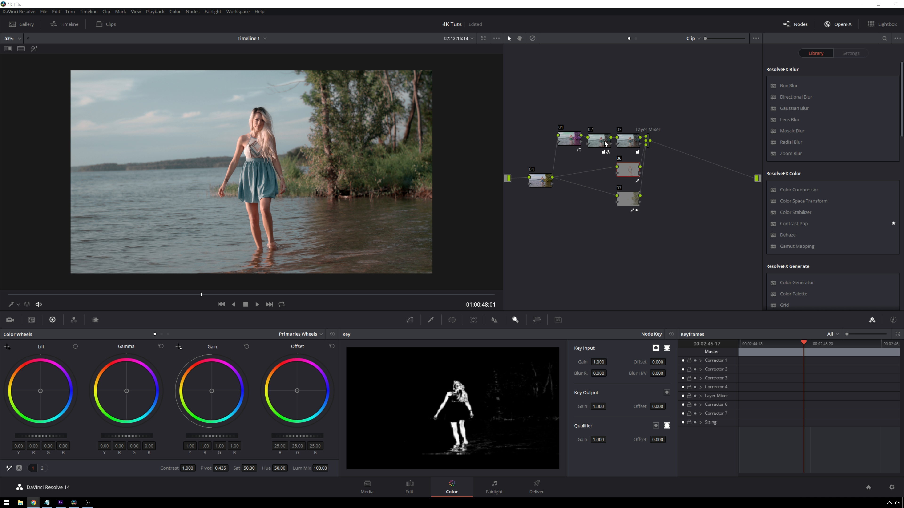
click(631, 176)
key(ctrl+d)
click(632, 198)
key(ctrl+d)
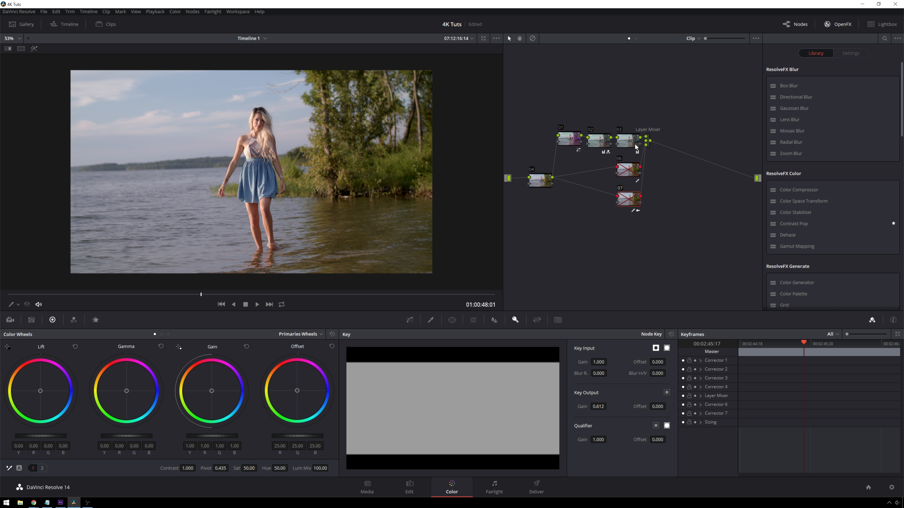
- Delete the skin and foliage layer nodes and undo the deletion
drag(667, 228, 612, 165)
key(Delete)
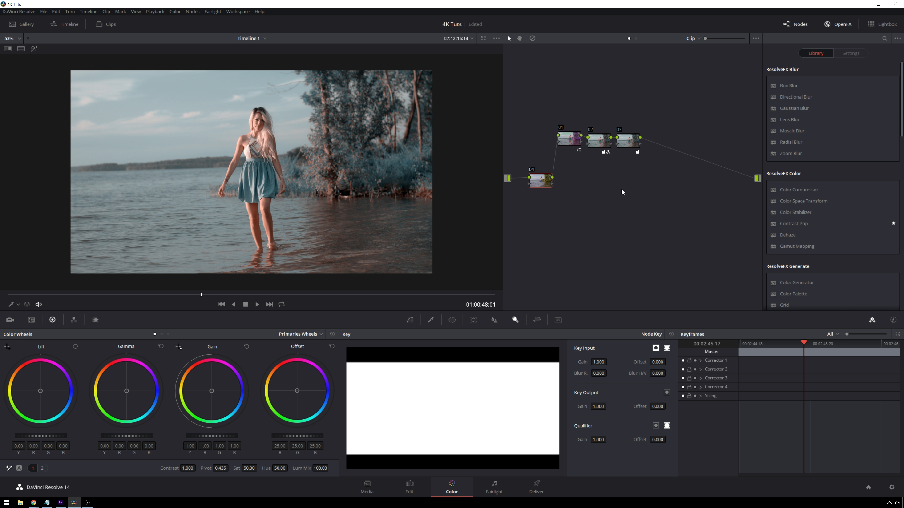
key(ctrl+z)
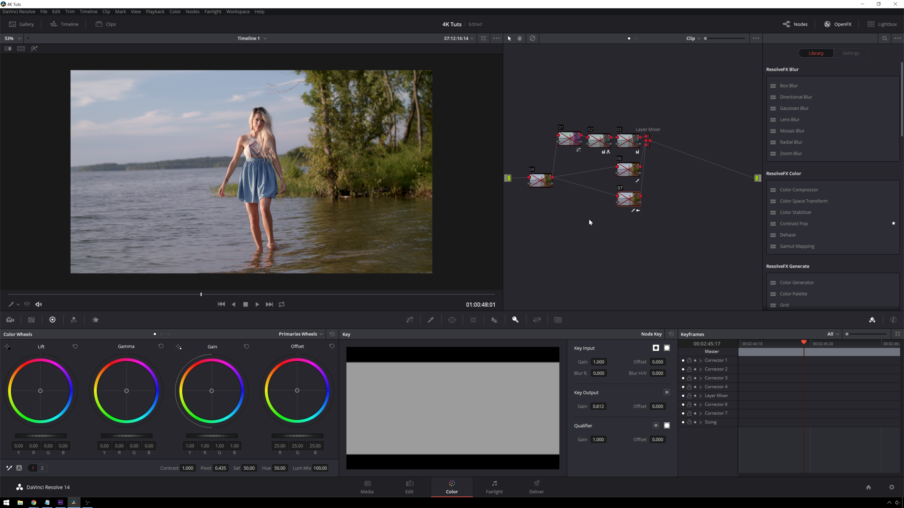
- Toggle all nodes off and on to compare the original footage with the complete grade
key(ctrl+d)
key(alt+d)
key(alt+d)
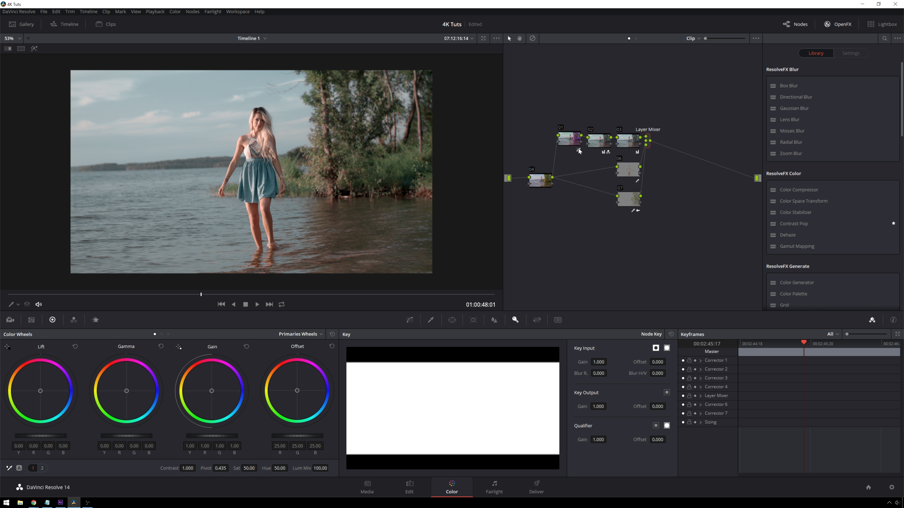
- Try a Cool Shadows 3D LUT from Swiss LUTs on a new node after the Layer Mixer, and delete that node
click(564, 139)
drag(646, 263, 618, 172)
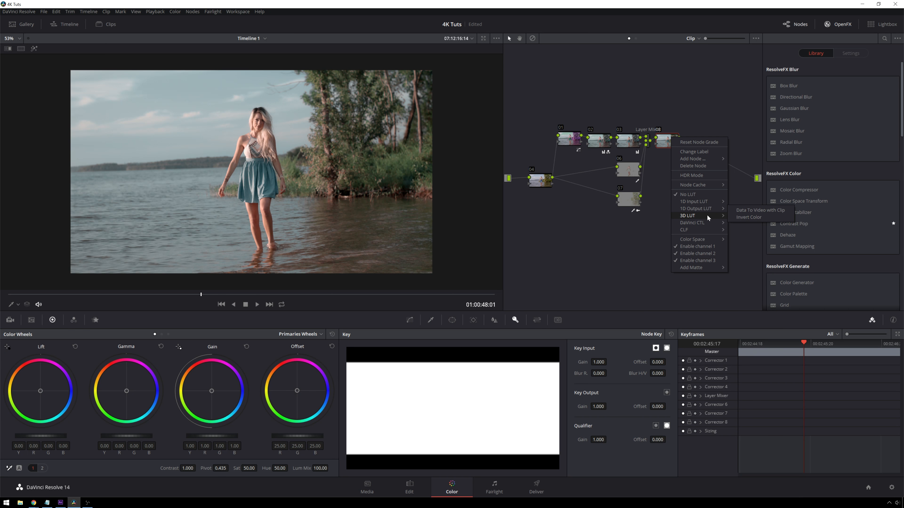
mouse_move(707, 215)
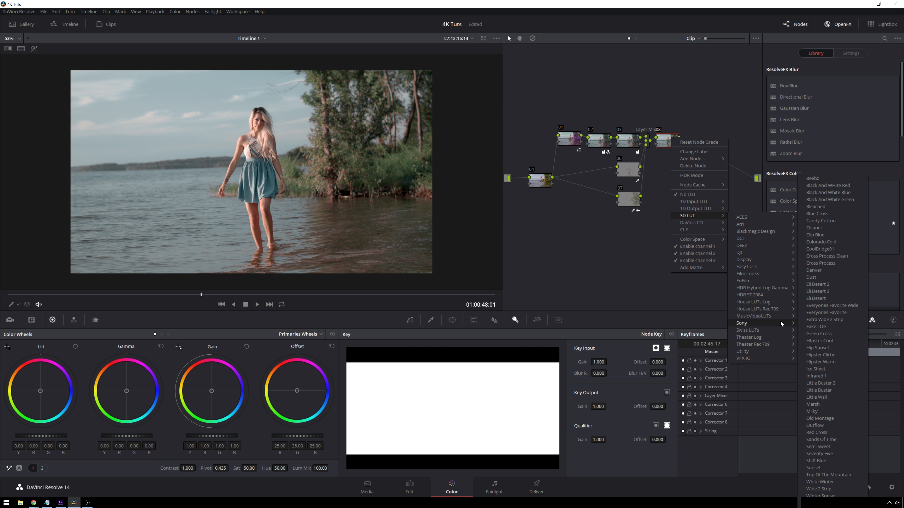
mouse_move(769, 323)
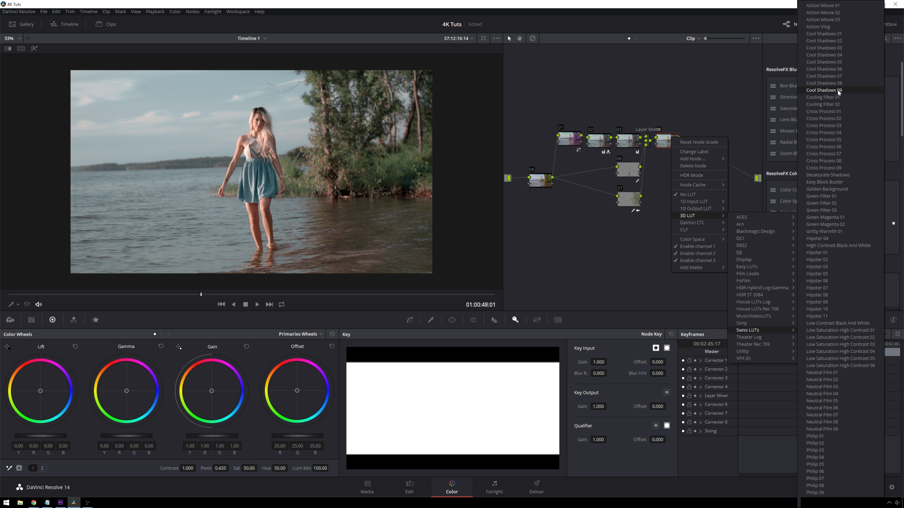
click(837, 84)
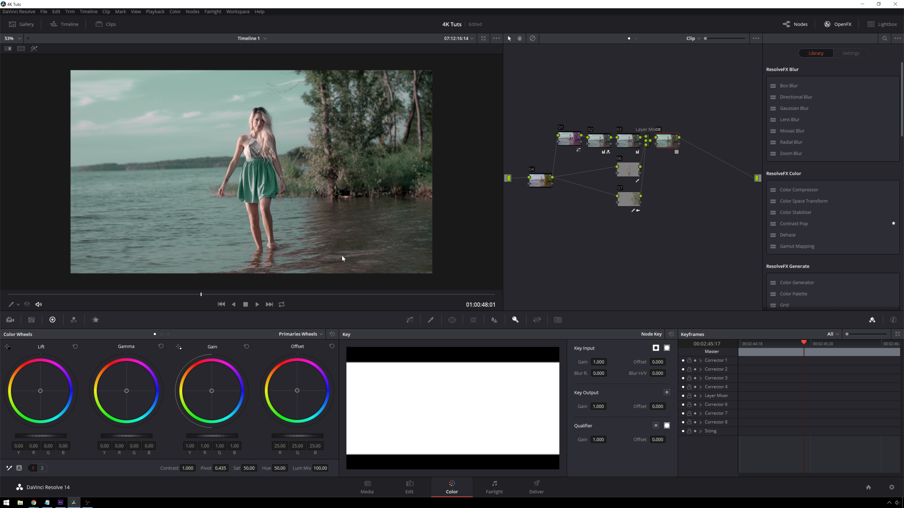
key(Delete)
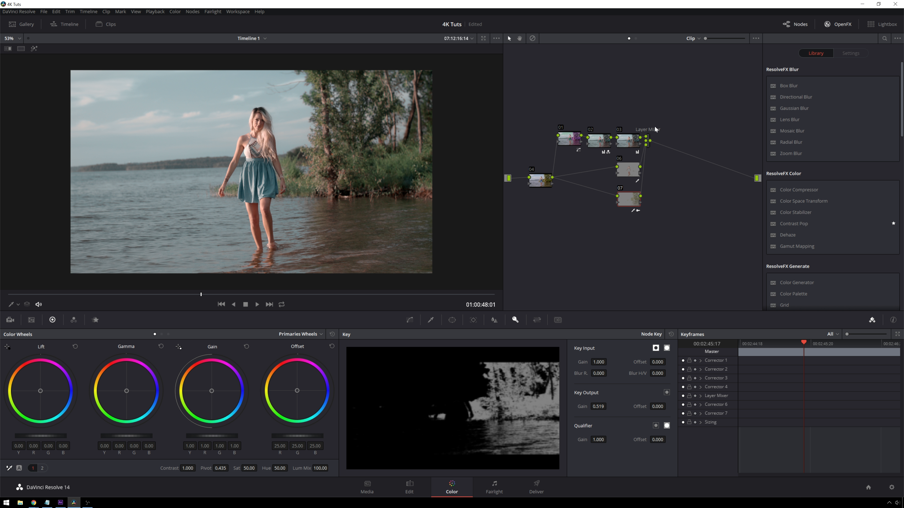